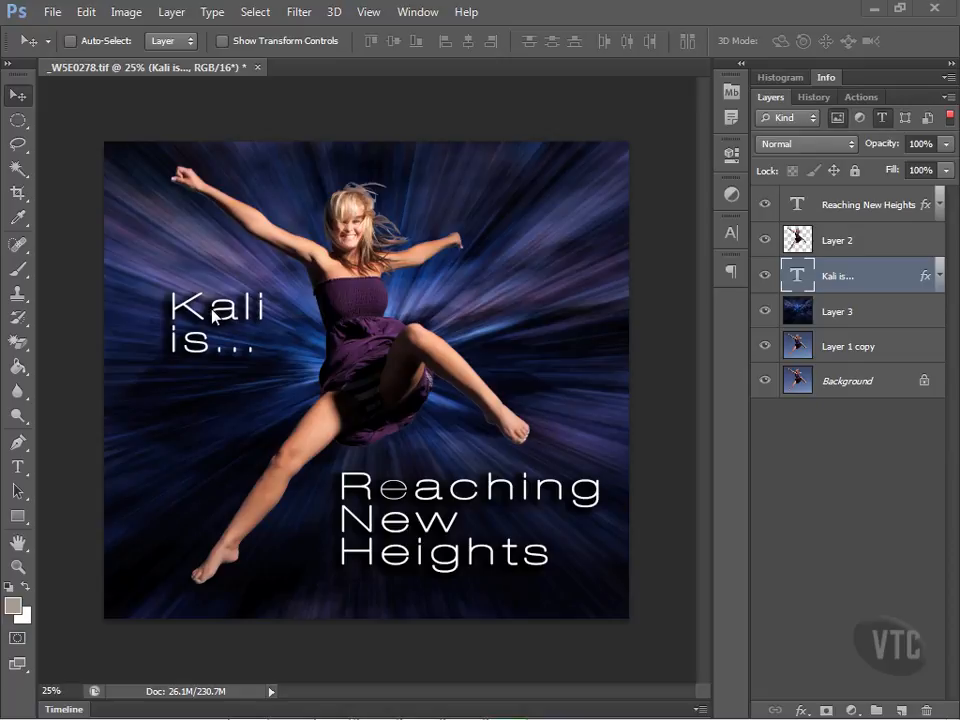
# Step: Shift the name text slightly down and the "Reaching New Heights" text slightly up independently, and select Layer 2
pyautogui.moveTo(222, 322); pyautogui.dragTo(213, 318)
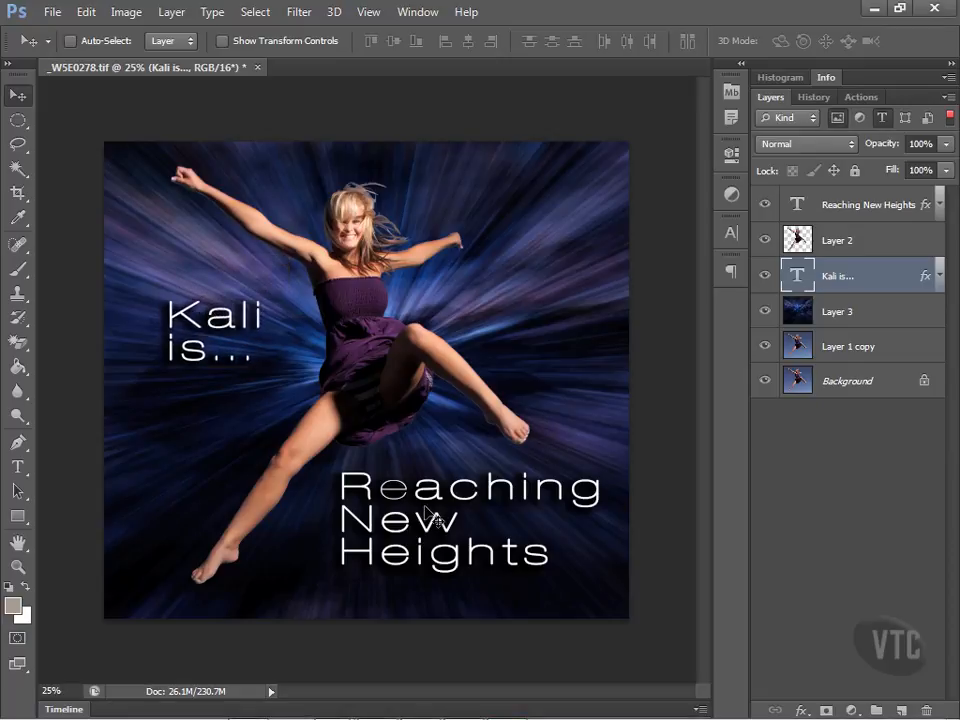
pyautogui.click(827, 194)
pyautogui.moveTo(424, 537); pyautogui.dragTo(432, 538)
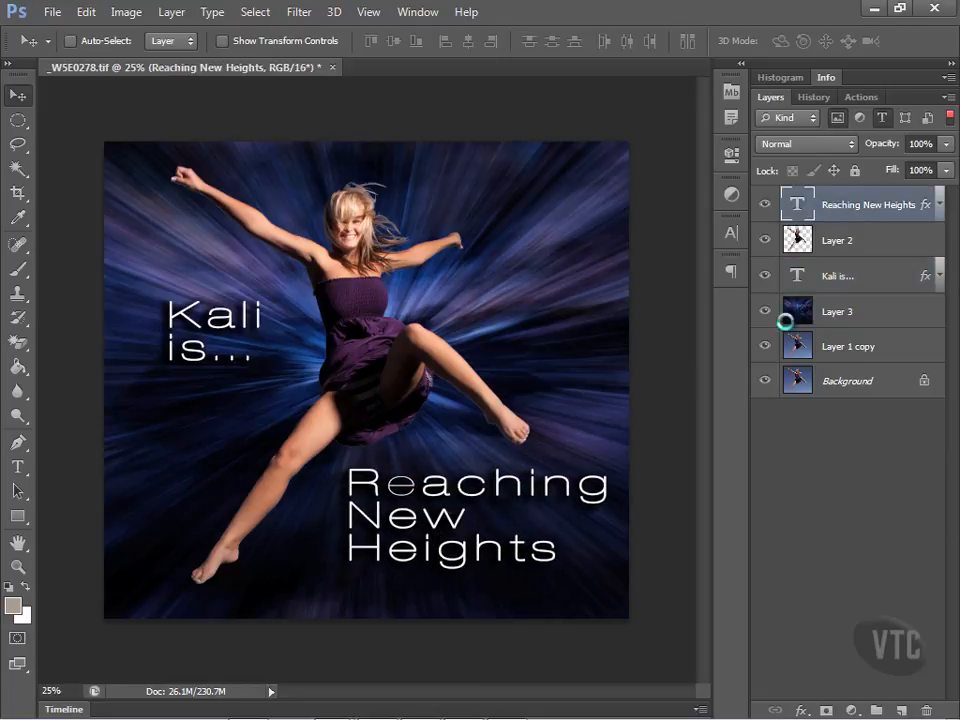
pyautogui.click(897, 254)
pyautogui.moveTo(369, 348)
pyautogui.mouseDown()
pyautogui.moveTo(369, 336)
pyautogui.moveTo(369, 348)
pyautogui.mouseUp()
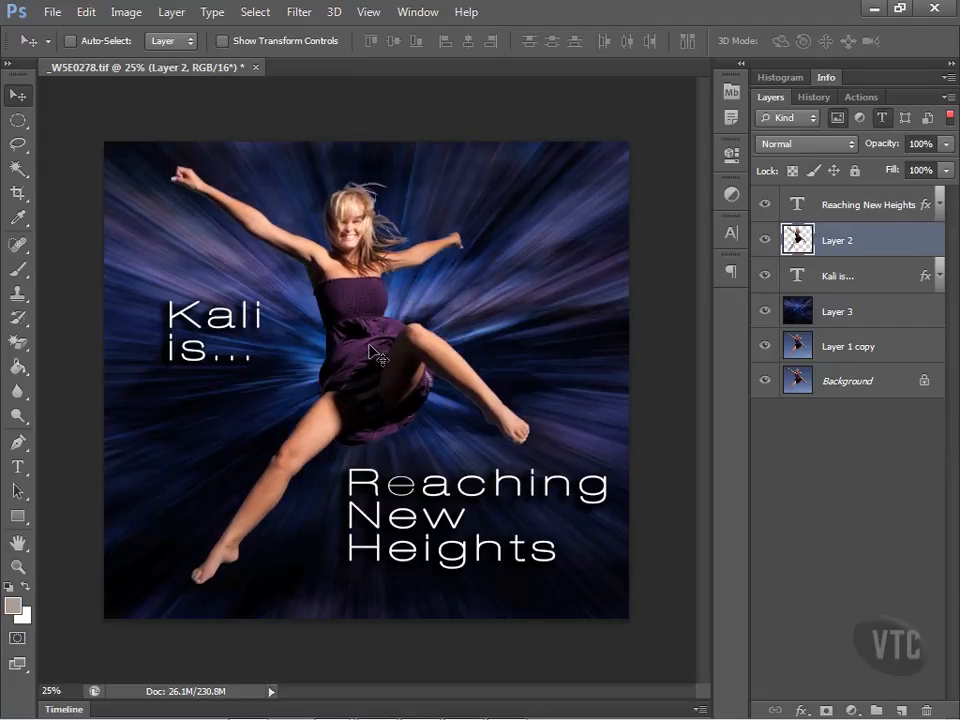
# Step: Link the "Reaching New Heights" text layer, Layer 2 and the name text layer together
pyautogui.click(862, 205)
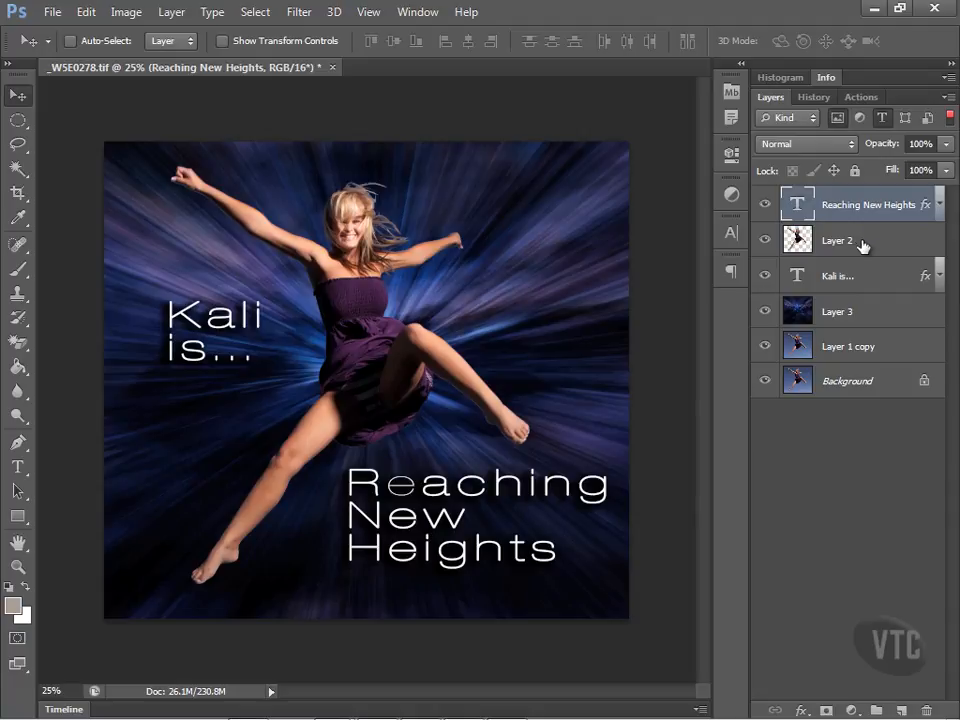
pyautogui.keyDown('shift'); pyautogui.click(860, 242); pyautogui.keyUp('shift')
pyautogui.keyDown('shift'); pyautogui.click(855, 277); pyautogui.keyUp('shift')
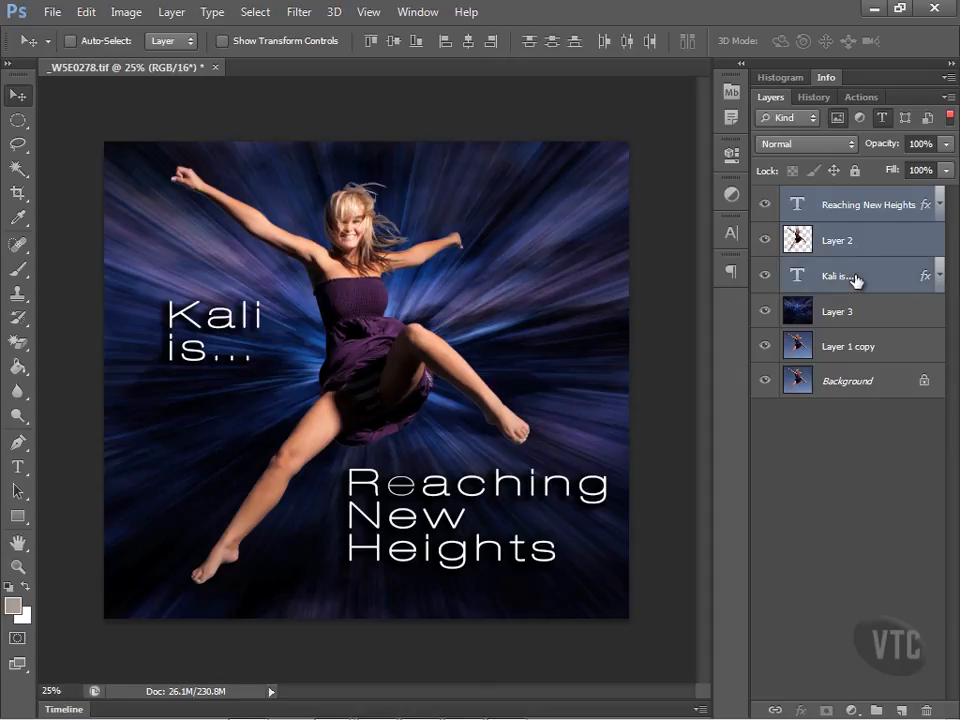
pyautogui.rightClick(855, 279)
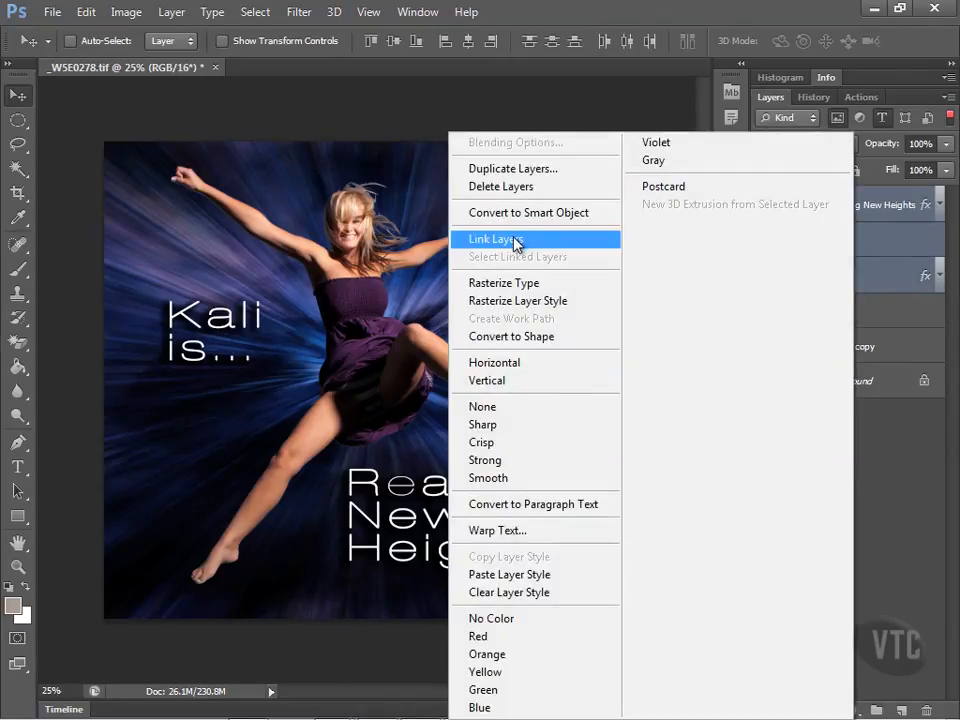
pyautogui.click(515, 241)
# Step: Move the three linked layers together slightly toward the lower left, using the name text layer
pyautogui.click(855, 276)
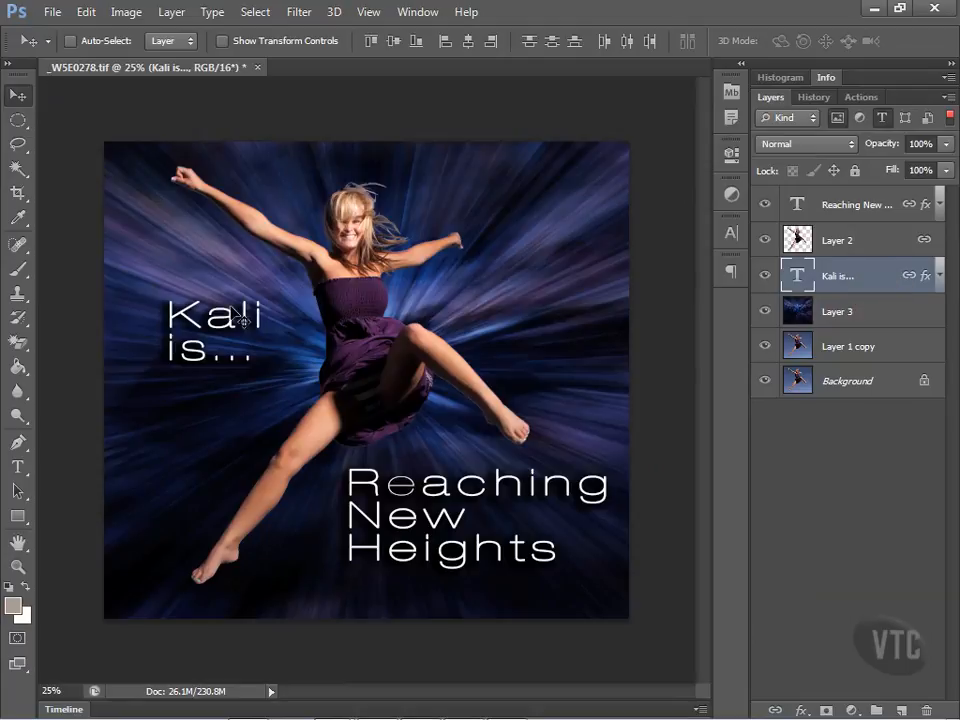
pyautogui.moveTo(231, 327)
pyautogui.mouseDown()
pyautogui.moveTo(228, 316)
pyautogui.moveTo(238, 327)
pyautogui.moveTo(205, 329)
pyautogui.moveTo(226, 326)
pyautogui.moveTo(216, 332)
pyautogui.moveTo(214, 320)
pyautogui.mouseUp()
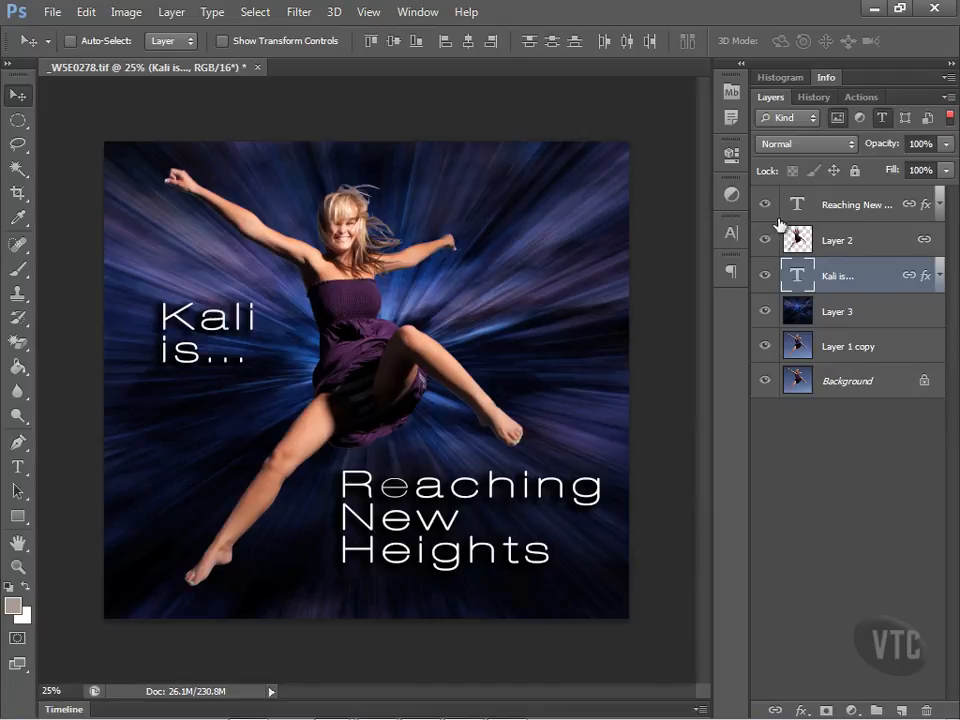
# Step: Reorder the name text layer beneath Layer 3 and restore it to its place directly above Layer 3
pyautogui.click(861, 211)
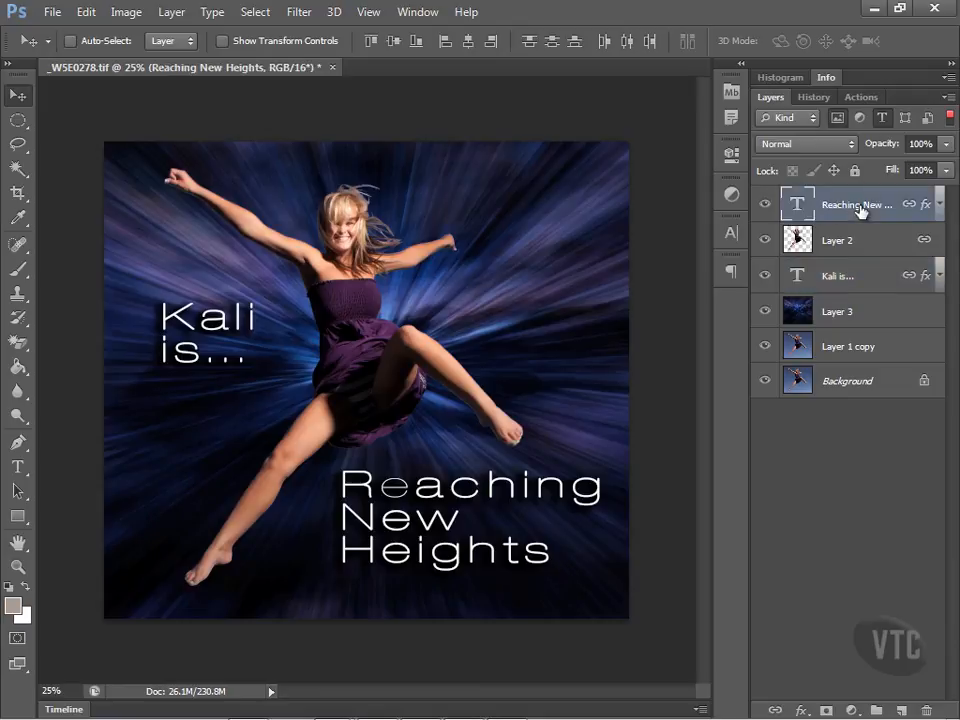
pyautogui.click(850, 278)
pyautogui.moveTo(851, 279); pyautogui.dragTo(853, 326)
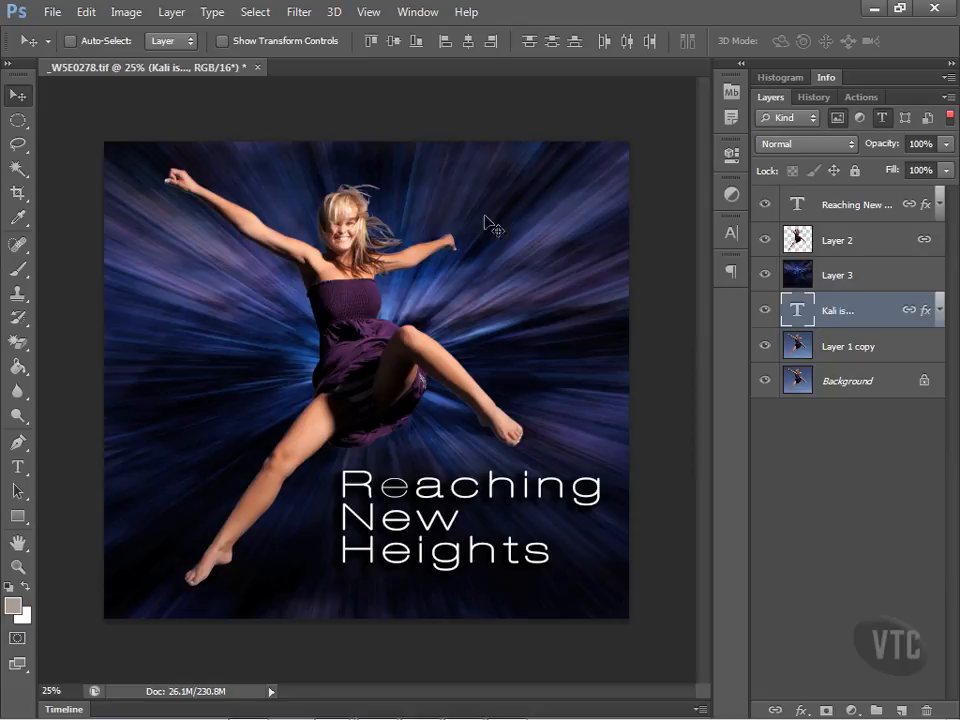
pyautogui.moveTo(855, 321); pyautogui.dragTo(848, 270)
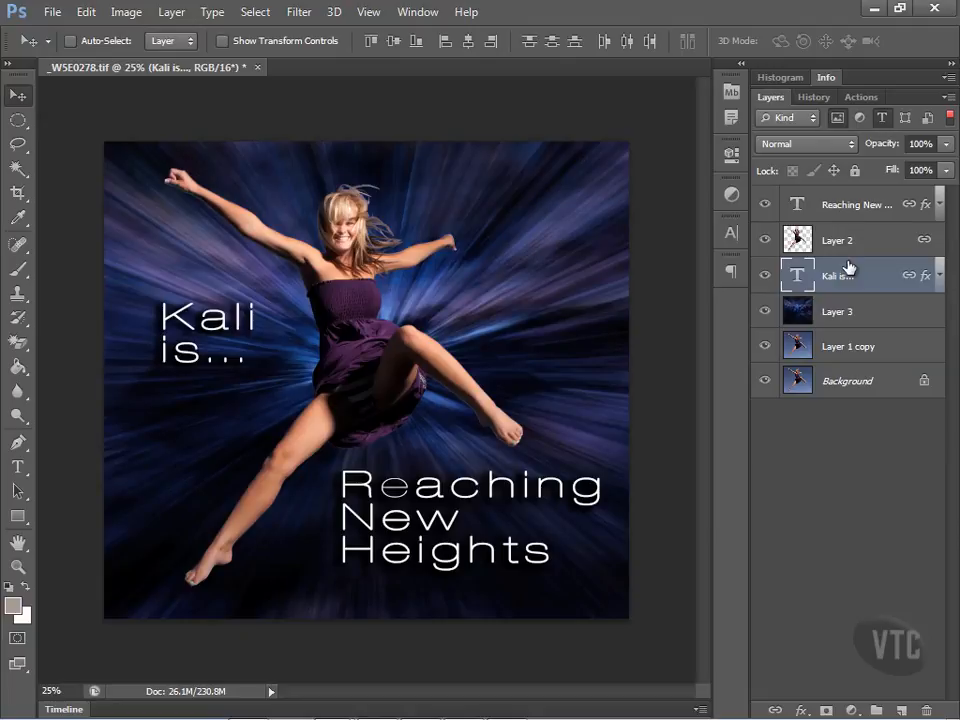
# Step: Group the "Reaching New Heights" and name text layers
pyautogui.keyDown('ctrl'); pyautogui.click(865, 206); pyautogui.keyUp('ctrl')
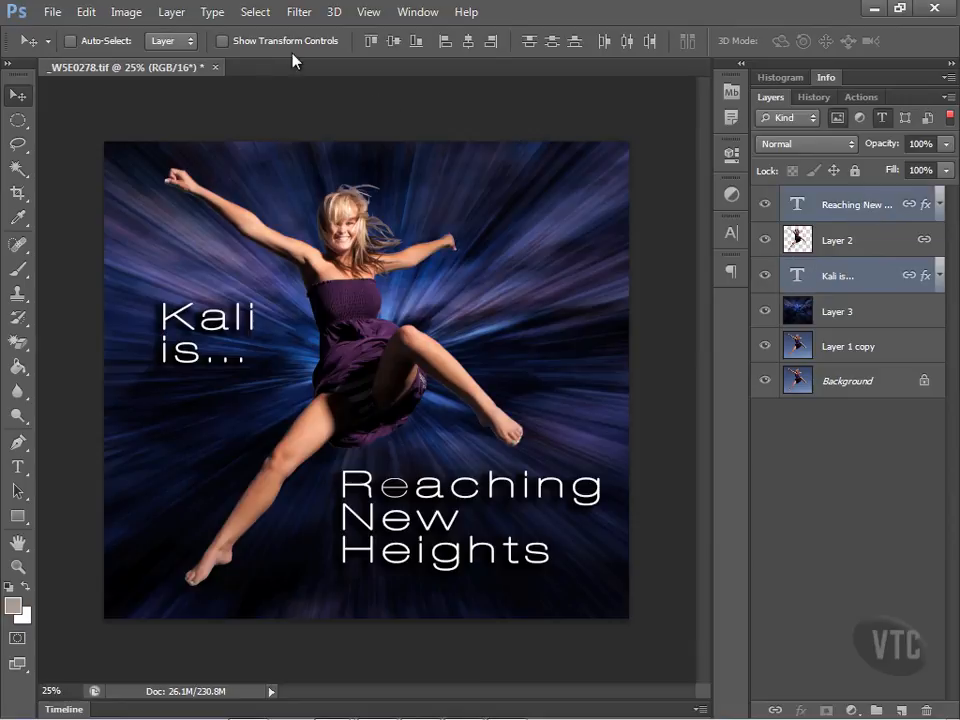
pyautogui.click(171, 12)
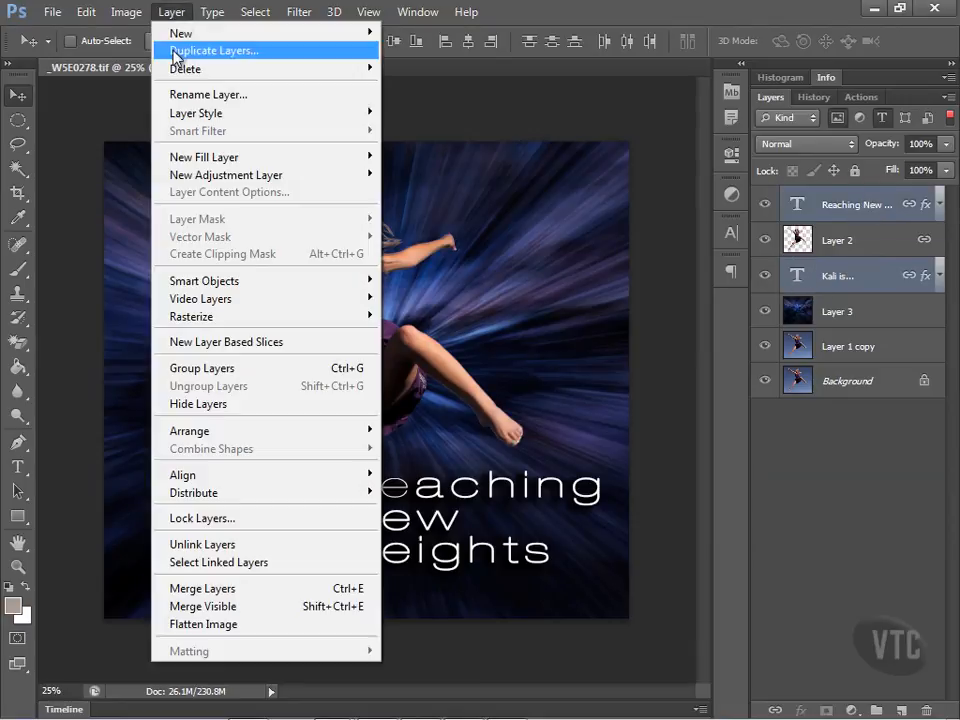
pyautogui.click(181, 370)
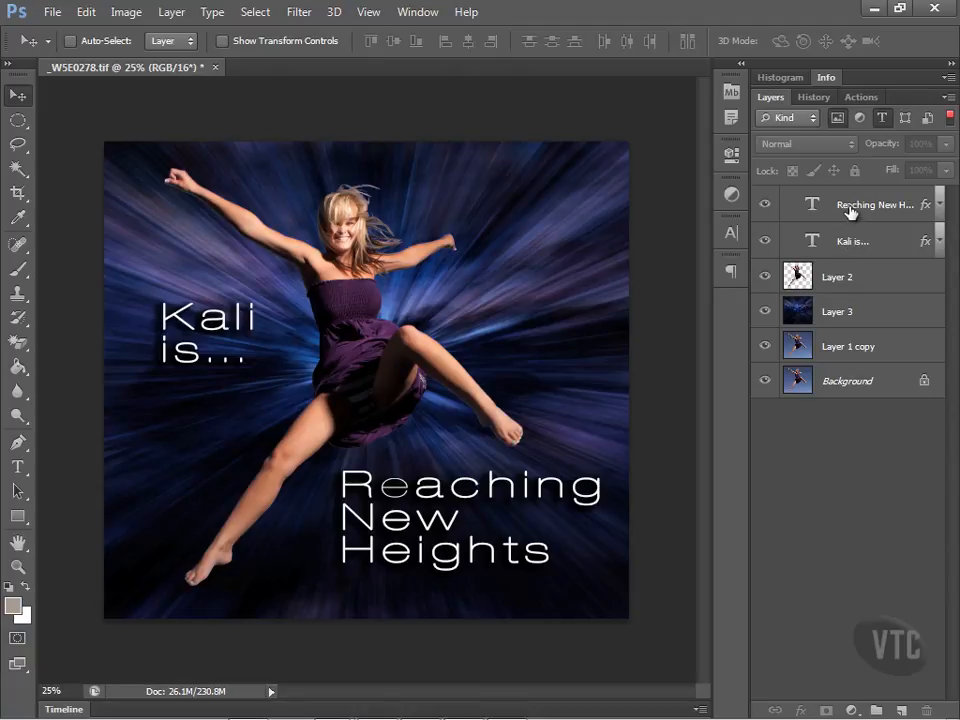
# Step: Nest the text layers' group and Layer 2 inside a new outer group
pyautogui.click(848, 222)
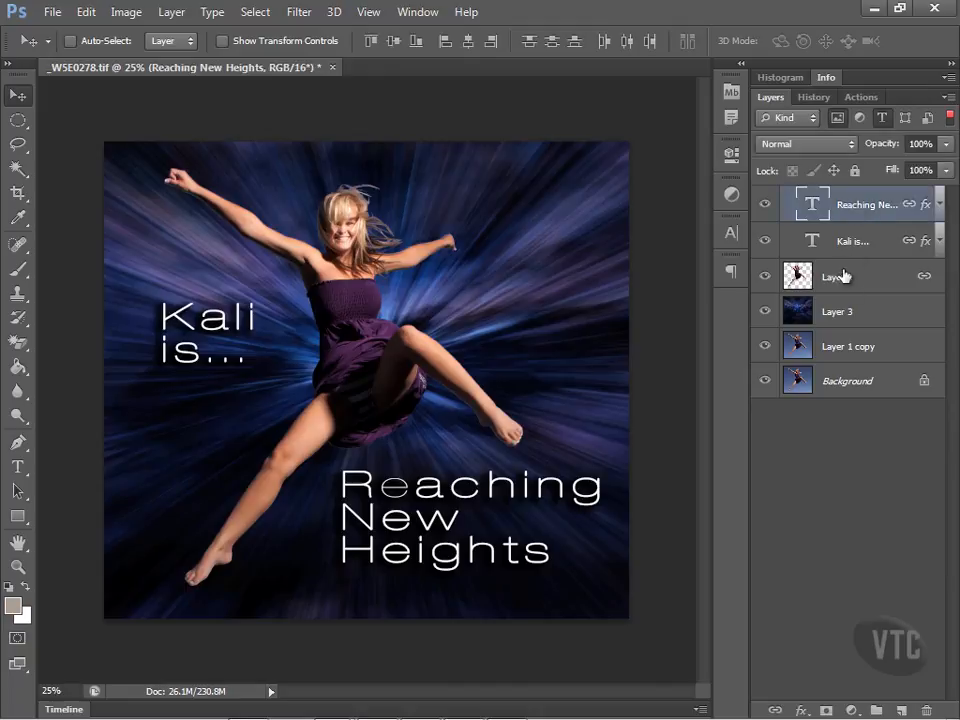
pyautogui.keyDown('shift'); pyautogui.click(843, 276); pyautogui.keyUp('shift')
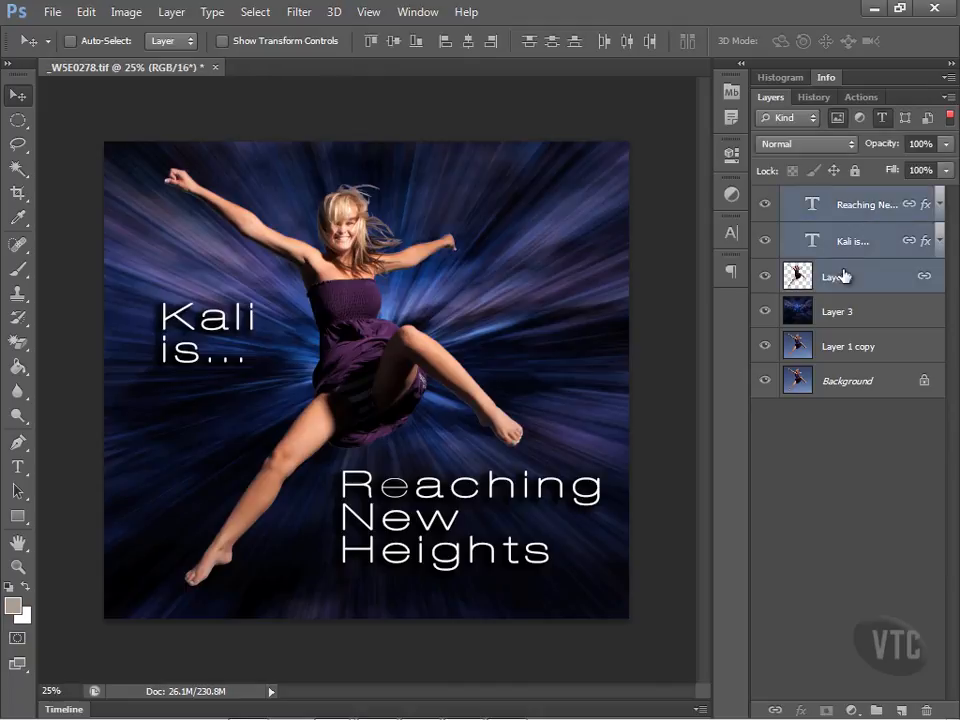
pyautogui.click(172, 12)
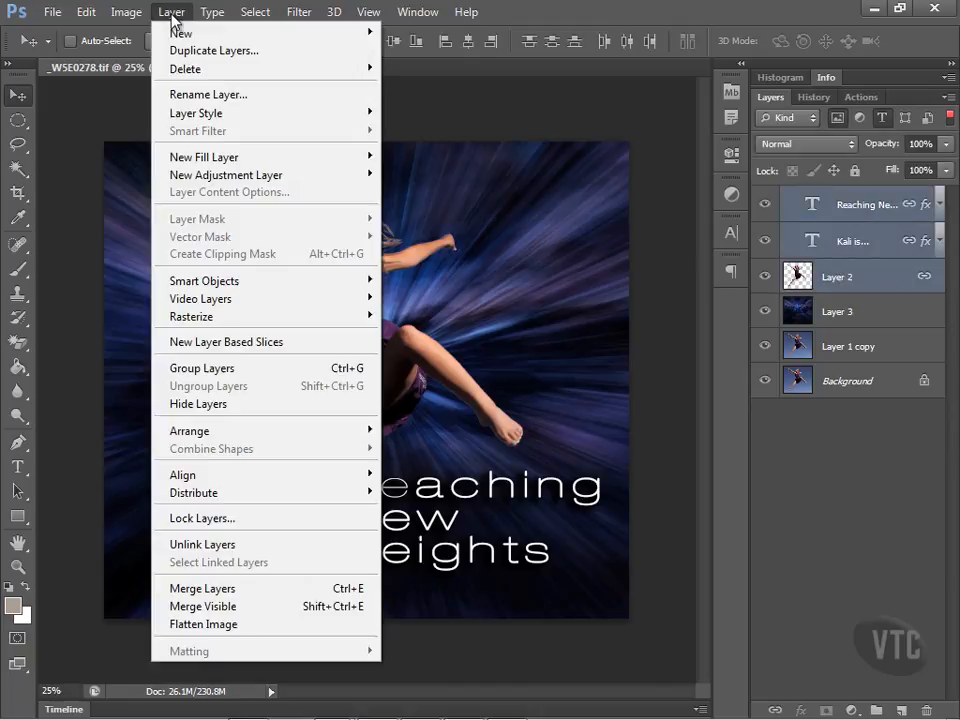
pyautogui.click(186, 369)
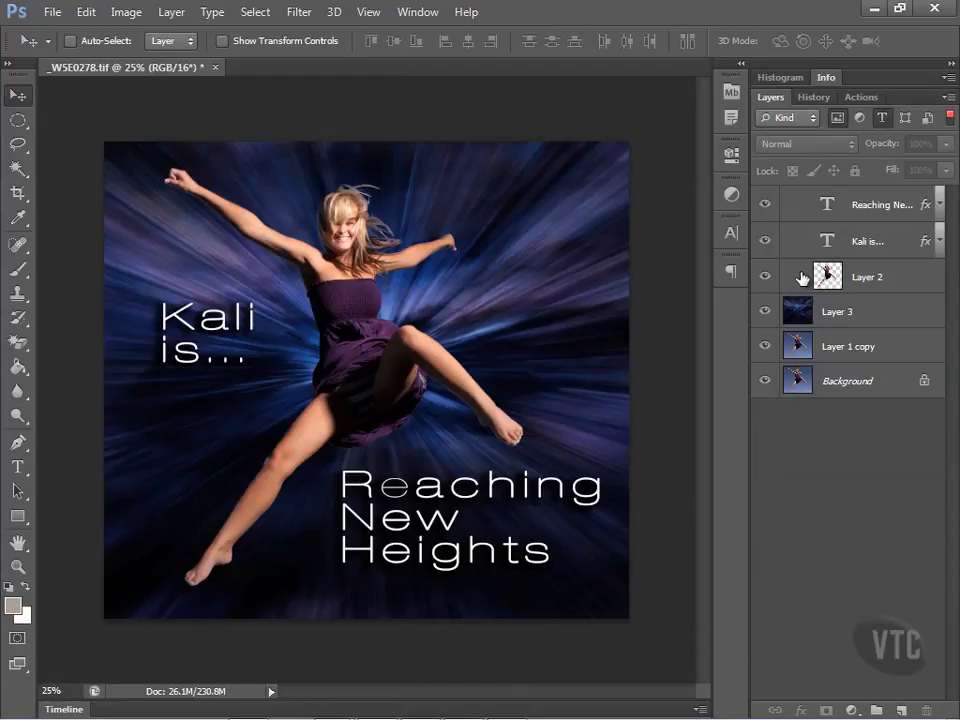
# Step: Take Layer 2 and both text layers out of their groups, keeping the text layers above Layer 2
pyautogui.click(886, 278)
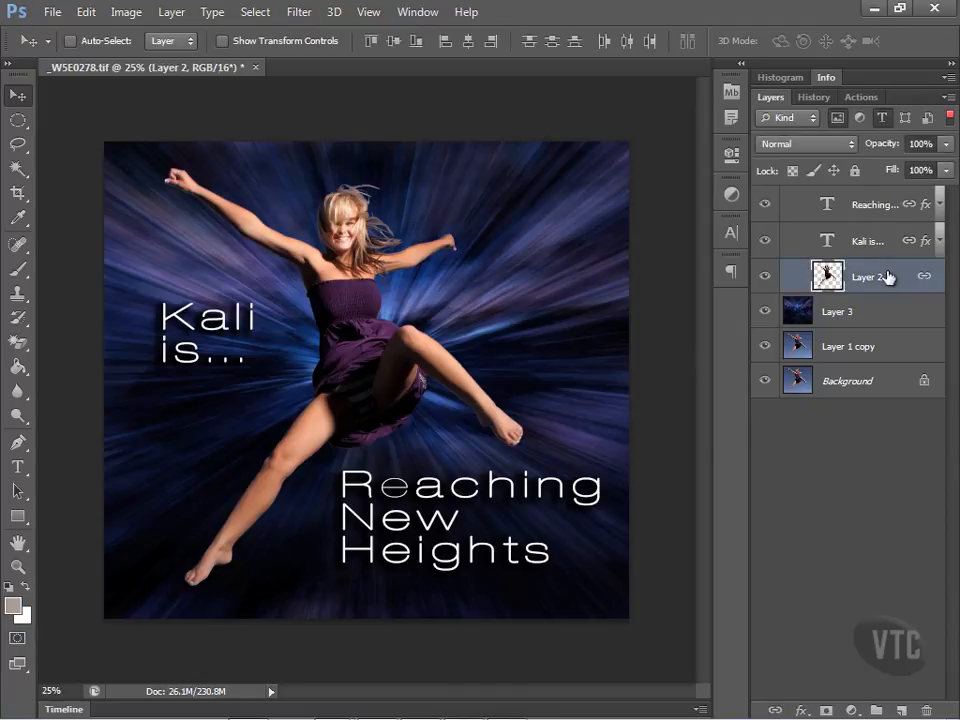
pyautogui.moveTo(887, 279); pyautogui.dragTo(864, 272)
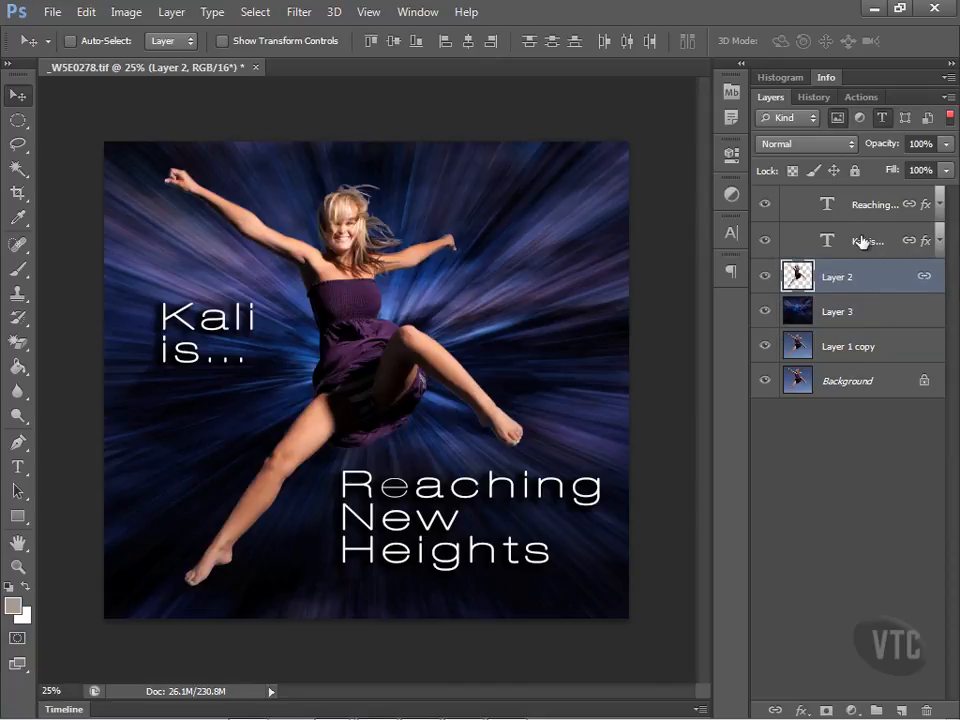
pyautogui.click(862, 242)
pyautogui.moveTo(862, 242); pyautogui.dragTo(874, 205)
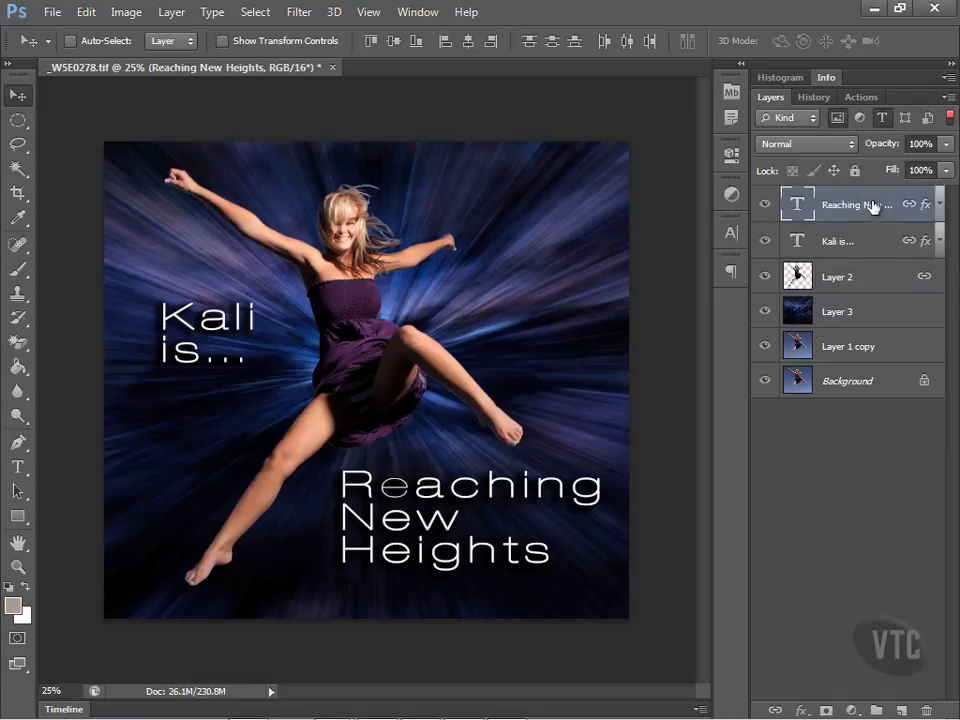
# Step: Unlink Layer 2 and both text layers from each other
pyautogui.click(924, 283)
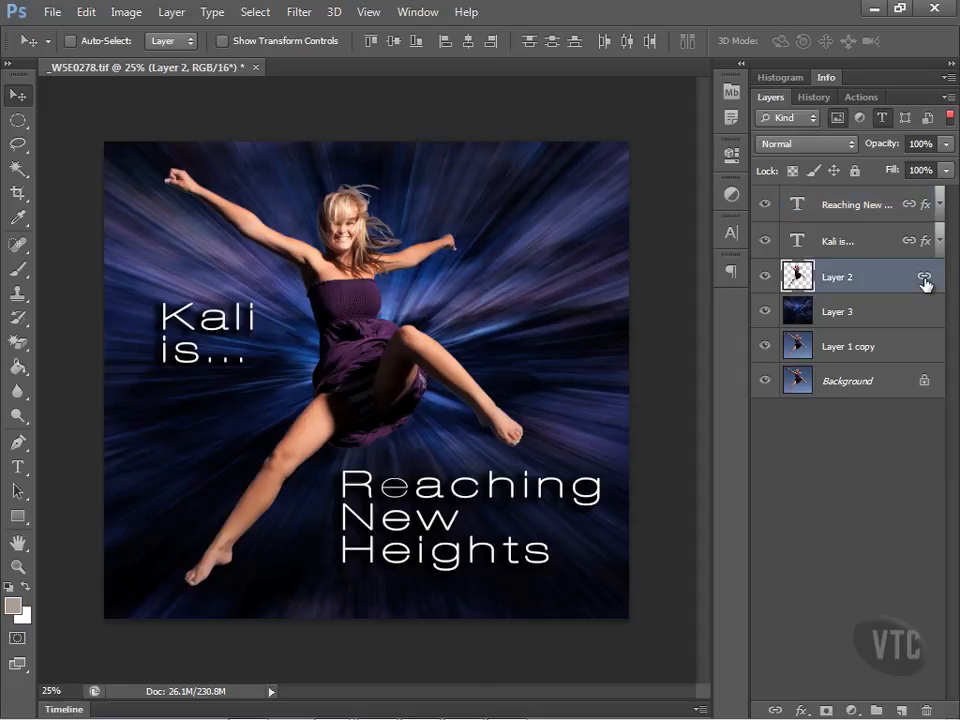
pyautogui.rightClick(924, 283)
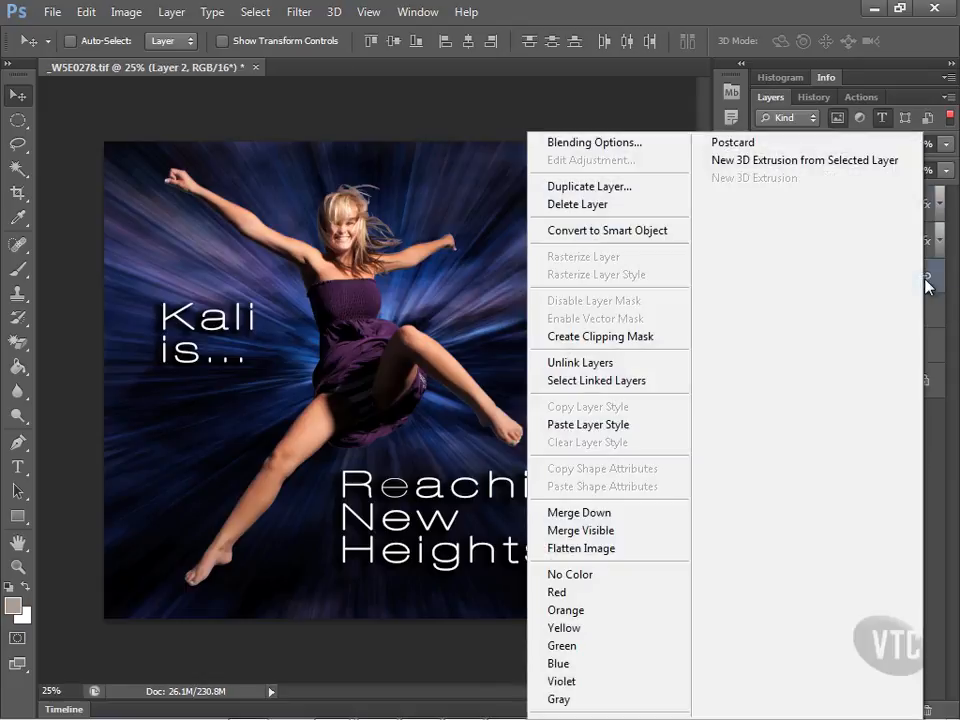
pyautogui.click(612, 366)
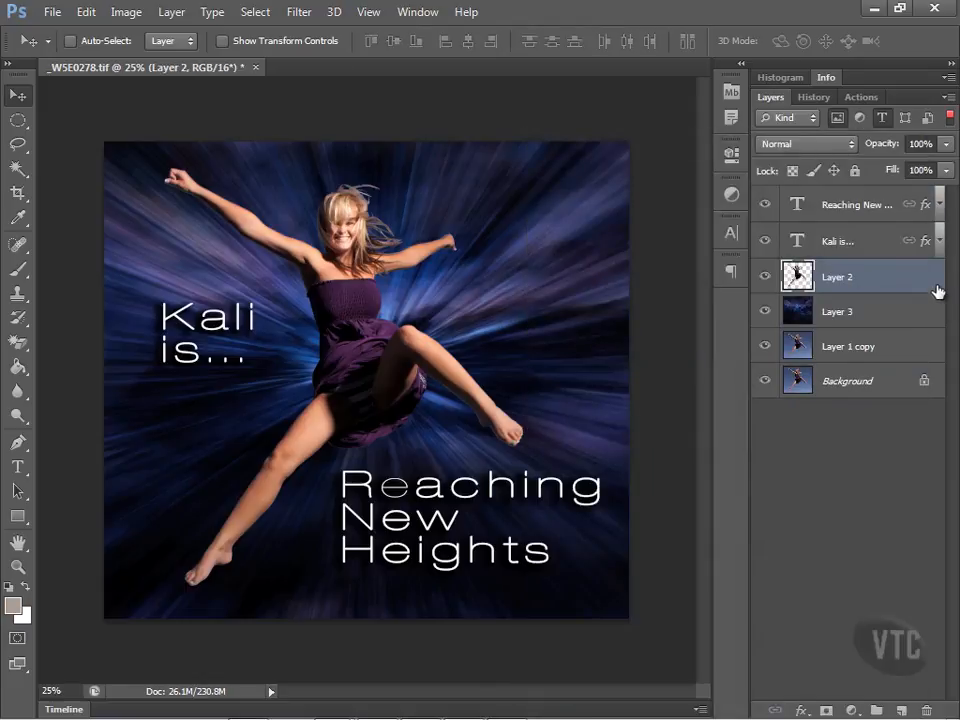
pyautogui.click(910, 250)
pyautogui.rightClick(911, 251)
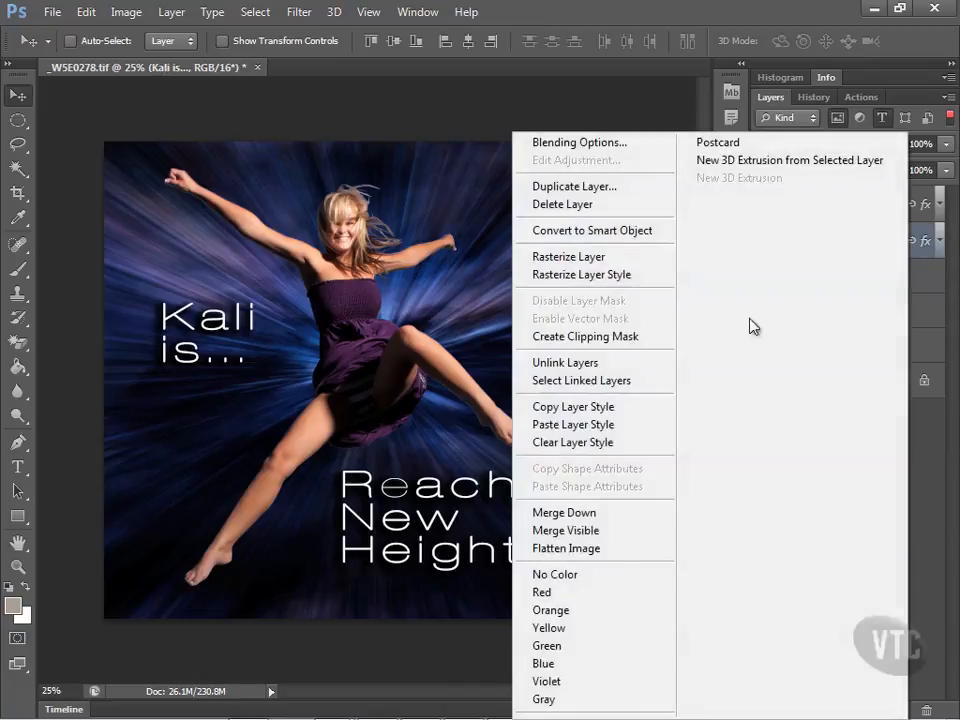
pyautogui.click(566, 363)
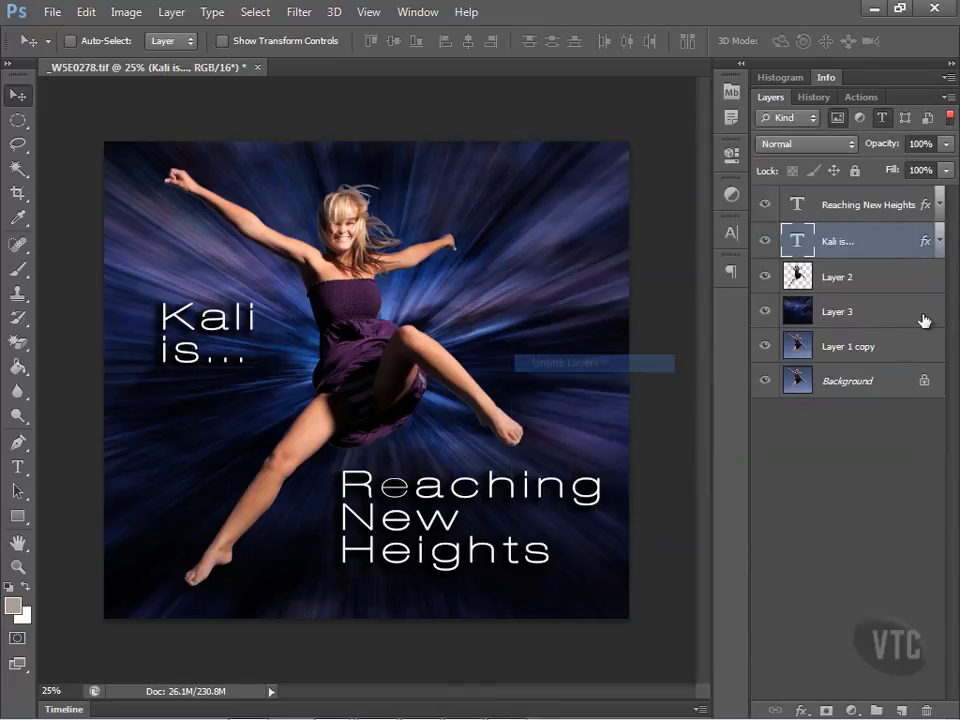
# Step: Merge Layer 2 with Layer 3 and shift the merged layer slightly downward
pyautogui.click(862, 279)
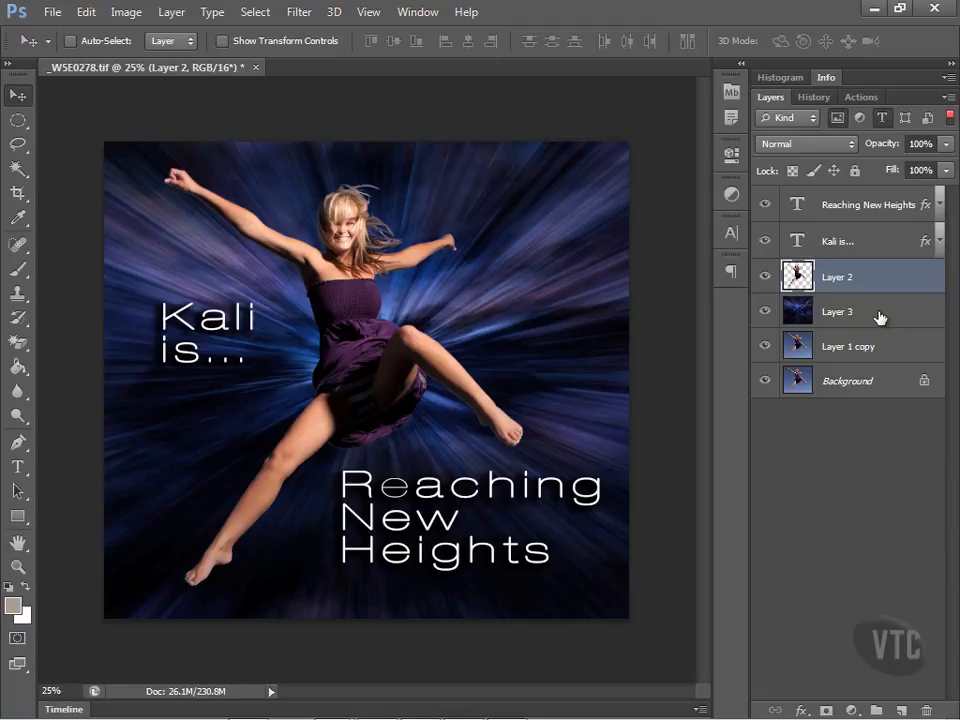
pyautogui.keyDown('shift'); pyautogui.click(880, 317); pyautogui.keyUp('shift')
pyautogui.rightClick(880, 317)
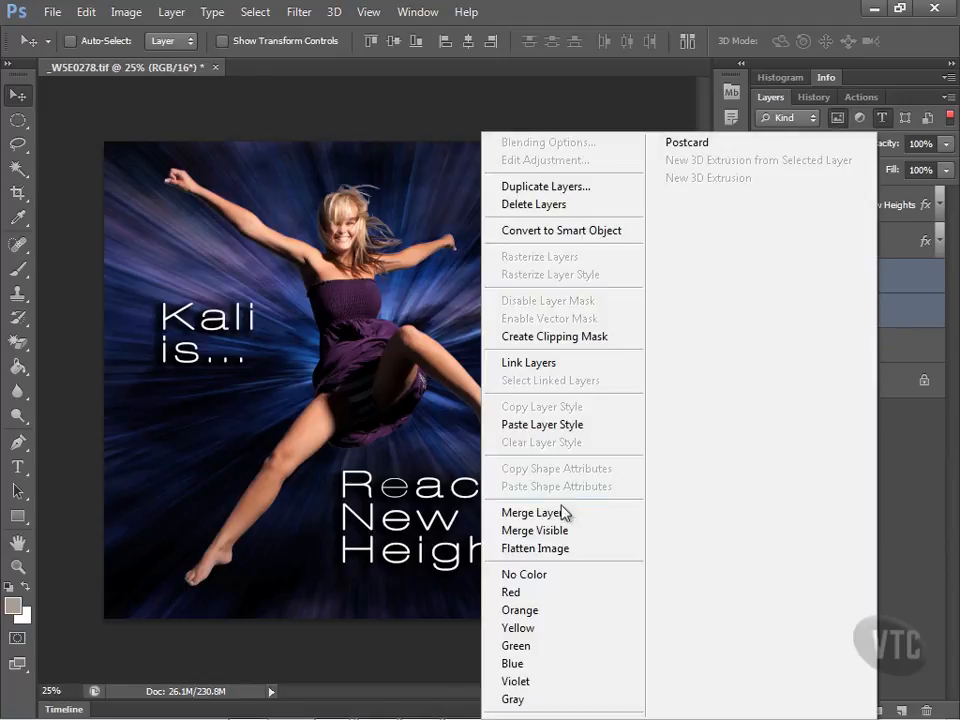
pyautogui.click(555, 518)
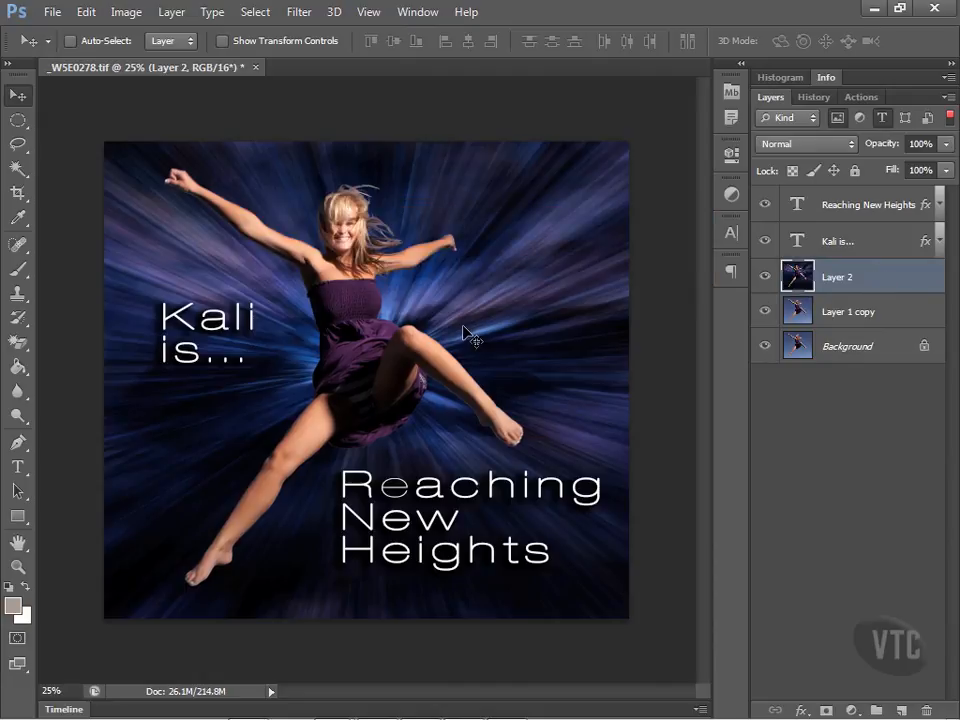
pyautogui.moveTo(467, 318)
pyautogui.mouseDown()
pyautogui.moveTo(474, 300)
pyautogui.moveTo(464, 334)
pyautogui.mouseUp()
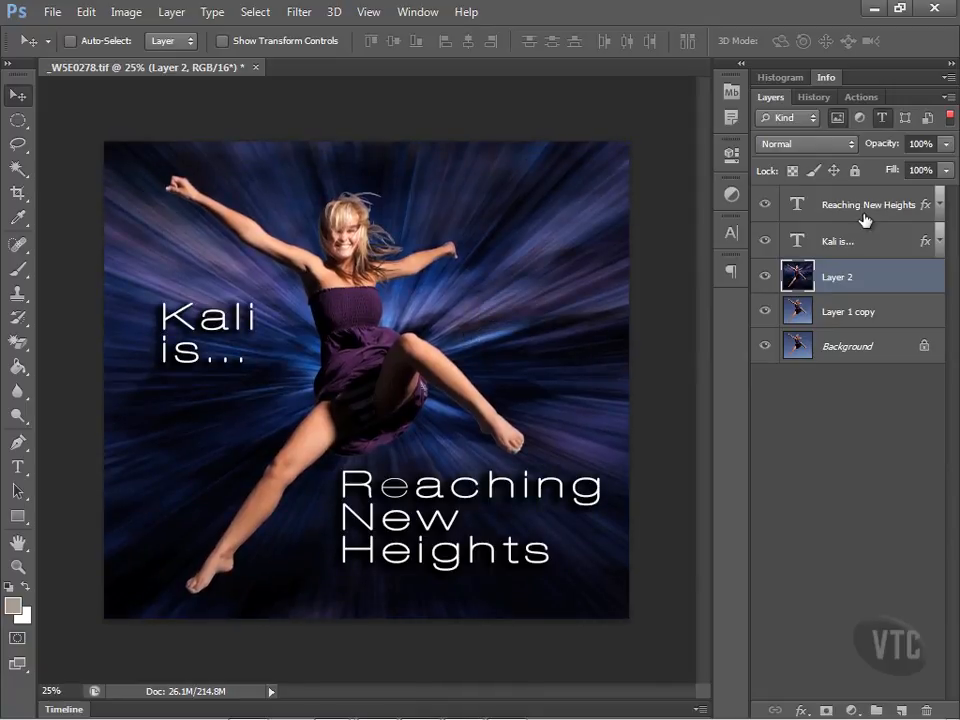
# Step: Merge both text layers with Layer 2 into a single layer
pyautogui.keyDown('shift'); pyautogui.click(860, 212); pyautogui.keyUp('shift')
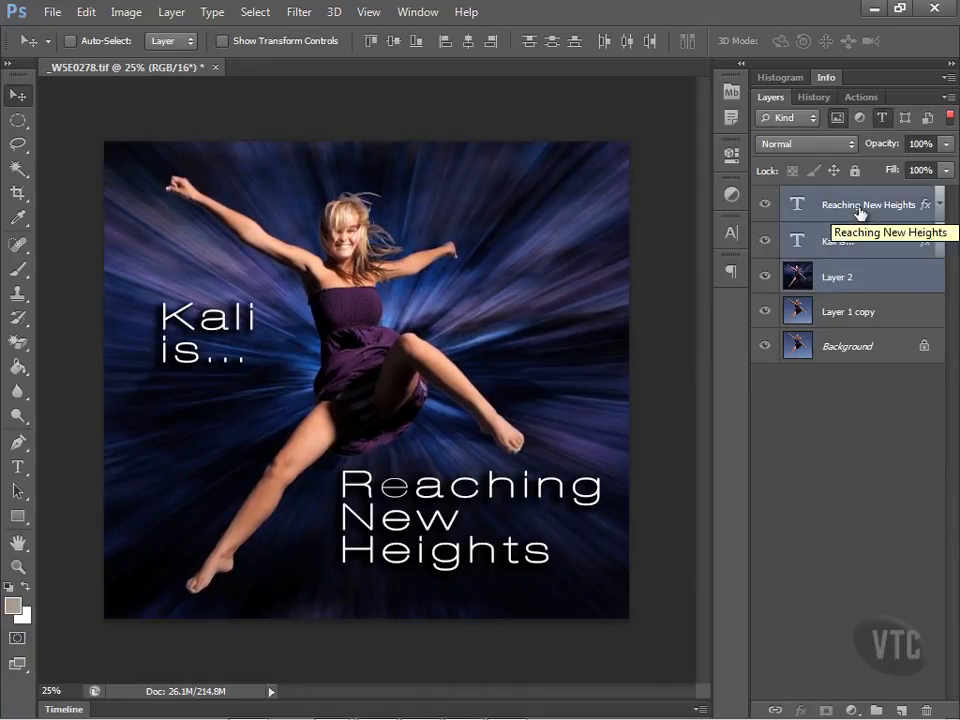
pyautogui.click(174, 13)
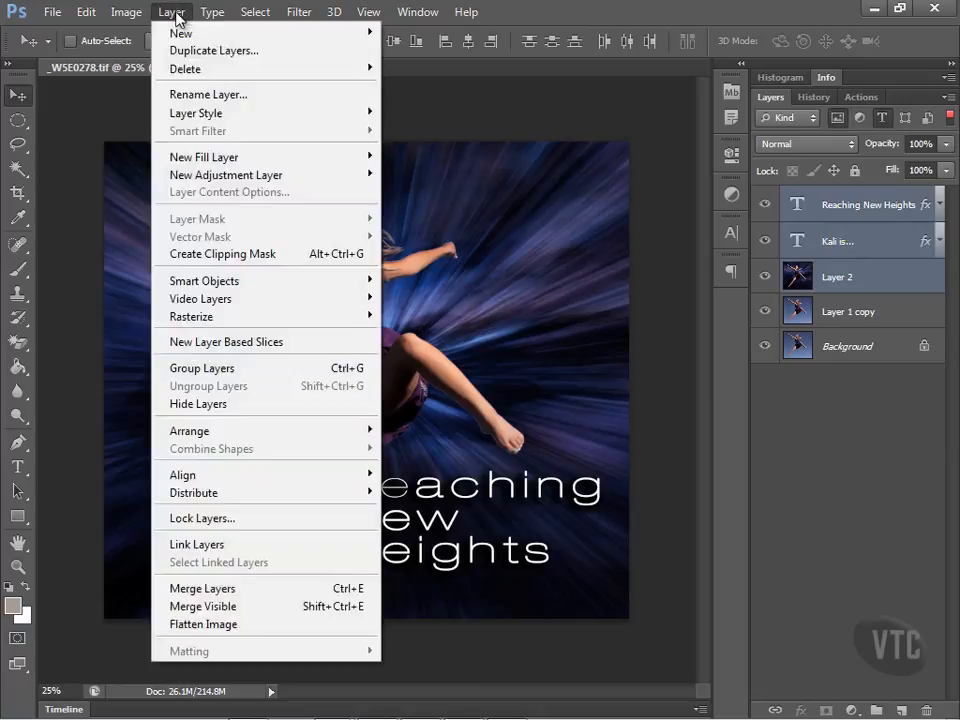
pyautogui.click(192, 590)
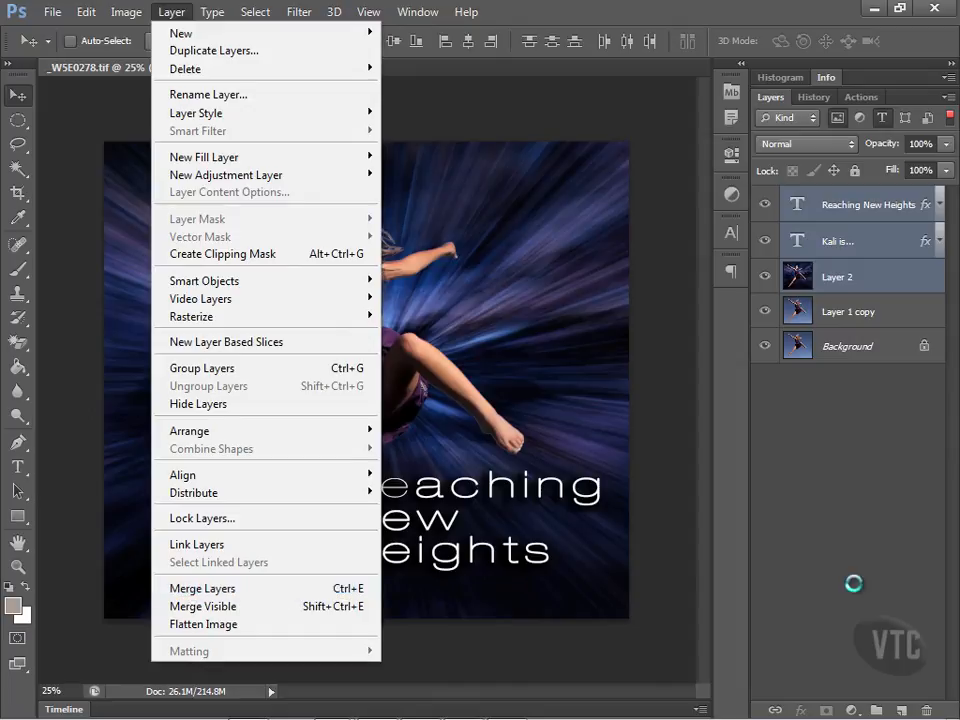